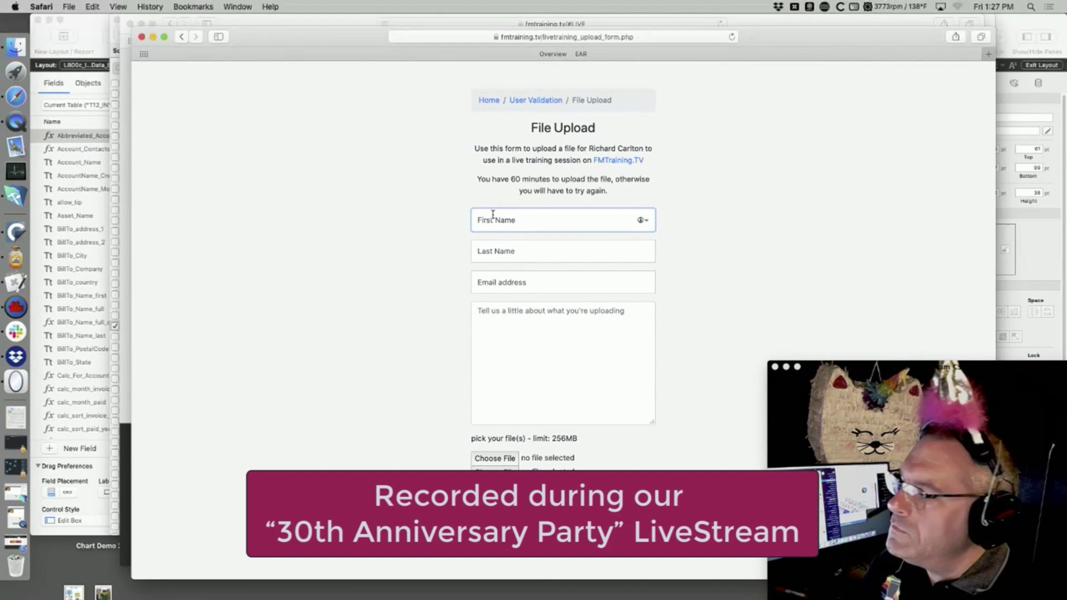
- Close the upload form, scroll the #LIVE schedule back to the top, and hide Safari
{"action": "key", "text": "super+w"}
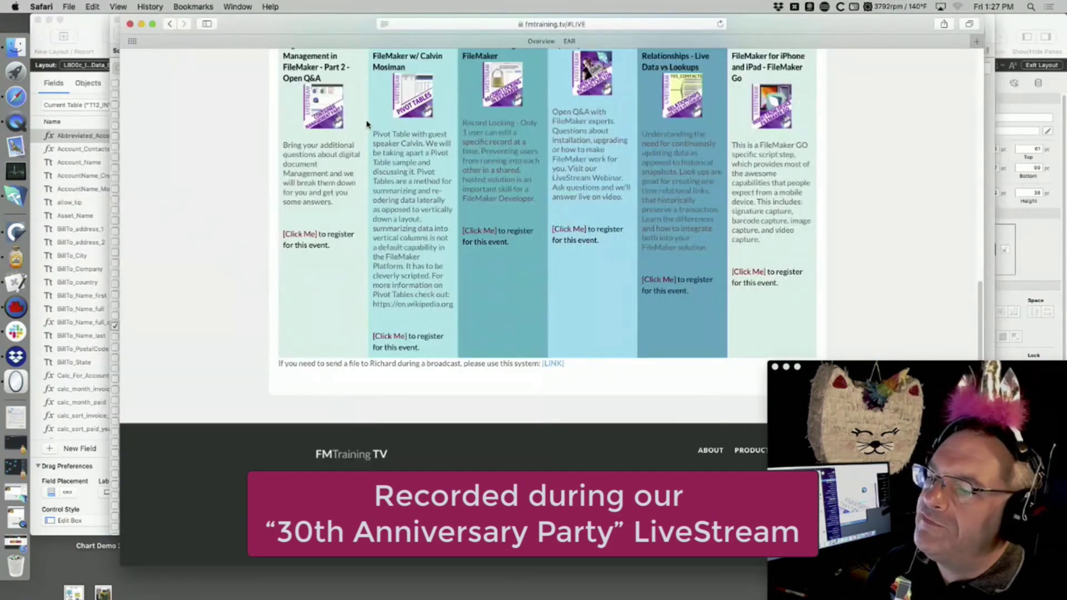
{"action": "scroll", "coordinate": [262, 155], "scroll_direction": "up", "scroll_amount": 10}
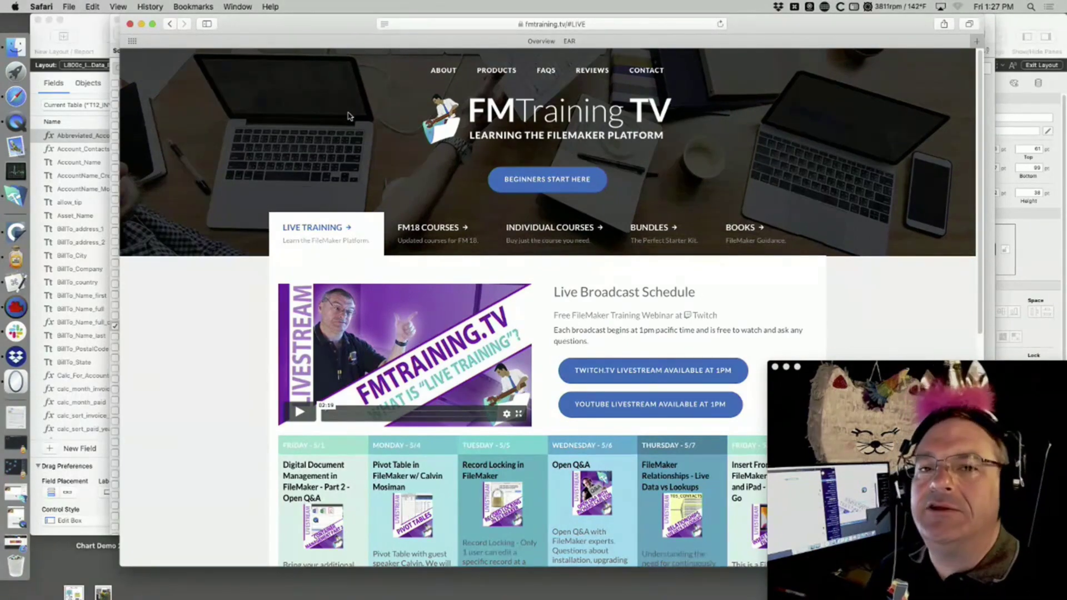
{"action": "key", "text": "super+w"}
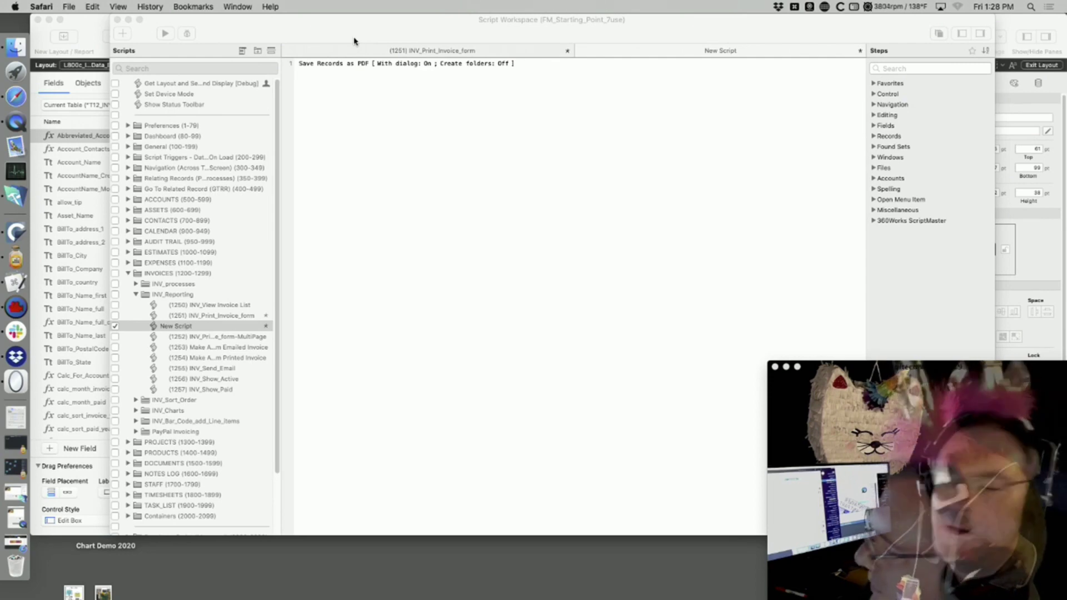
- Discard the unsaved New Script, close INV_Print_Invoice_form without saving, and close Script Workspace
{"action": "left_click", "coordinate": [374, 167]}
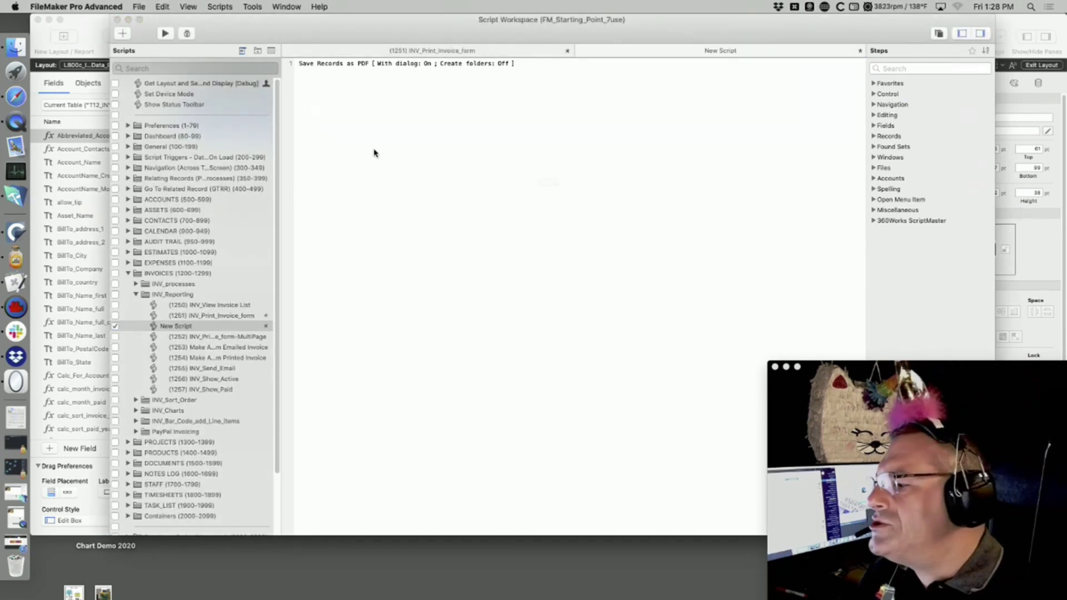
{"action": "key", "text": "super+w"}
{"action": "left_click", "coordinate": [513, 208]}
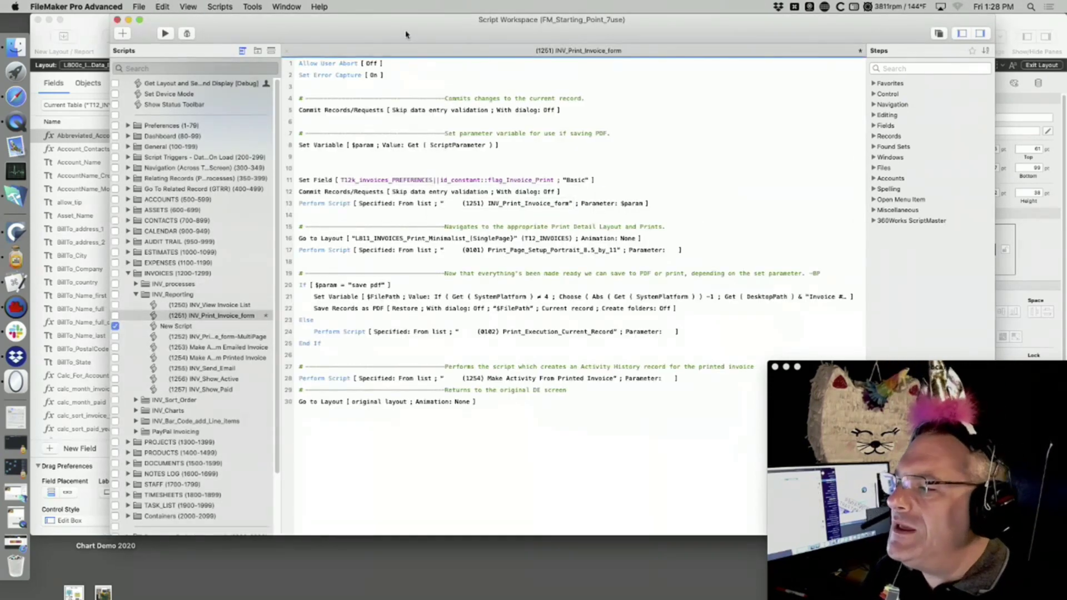
{"action": "left_click_drag", "start_coordinate": [405, 31], "coordinate": [443, 333]}
{"action": "key", "text": "super+w"}
{"action": "key", "text": "super+d"}
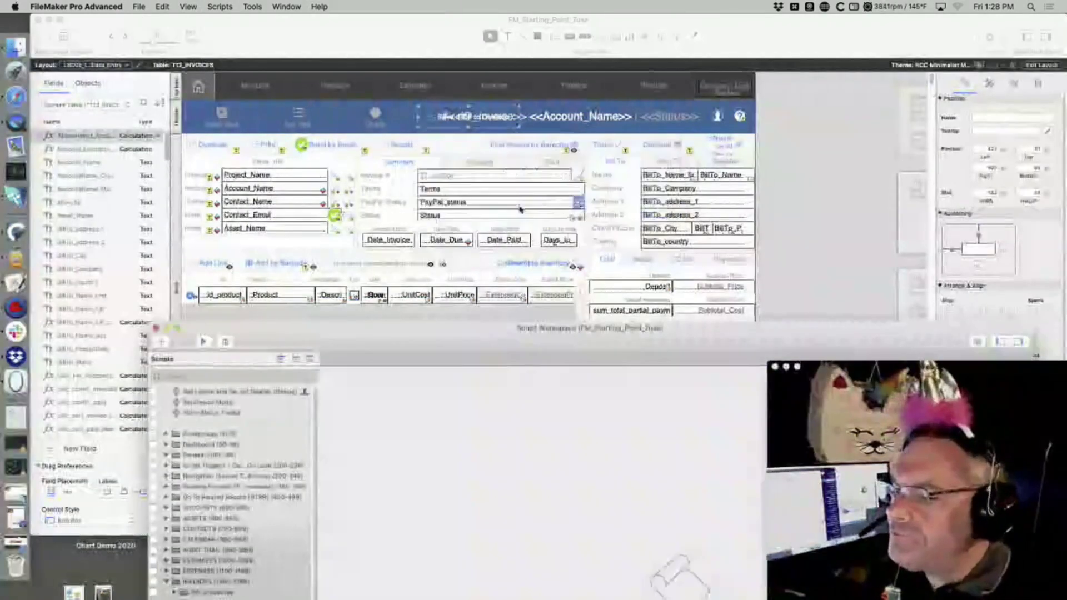
{"action": "left_click", "coordinate": [156, 328]}
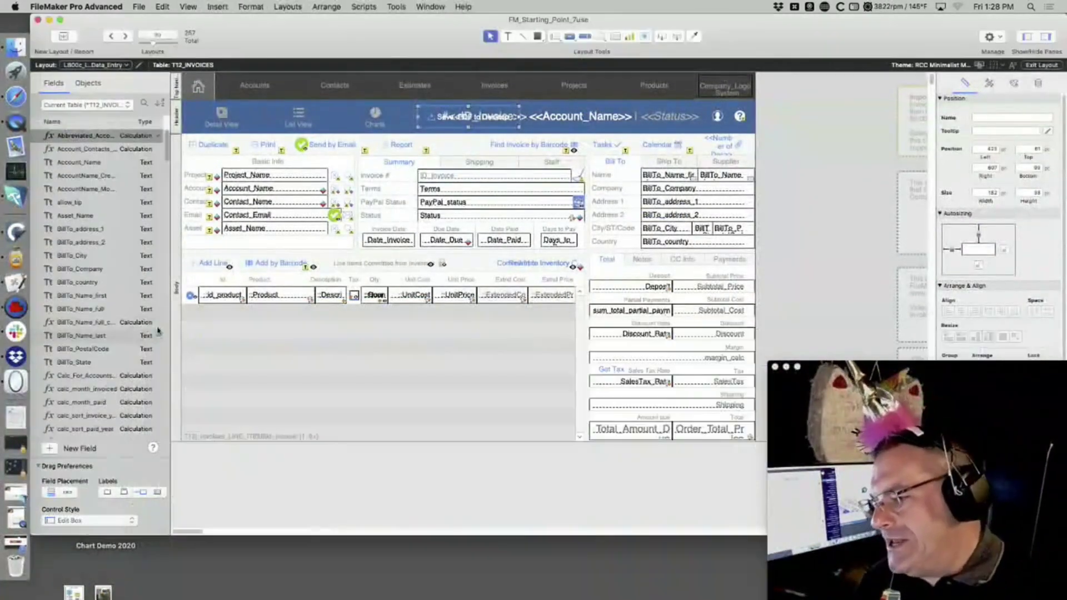
- Return to Browse mode, go to the Dashboard, rearrange the window, and open Contacts
{"action": "left_click", "coordinate": [833, 199]}
{"action": "key", "text": "super+b"}
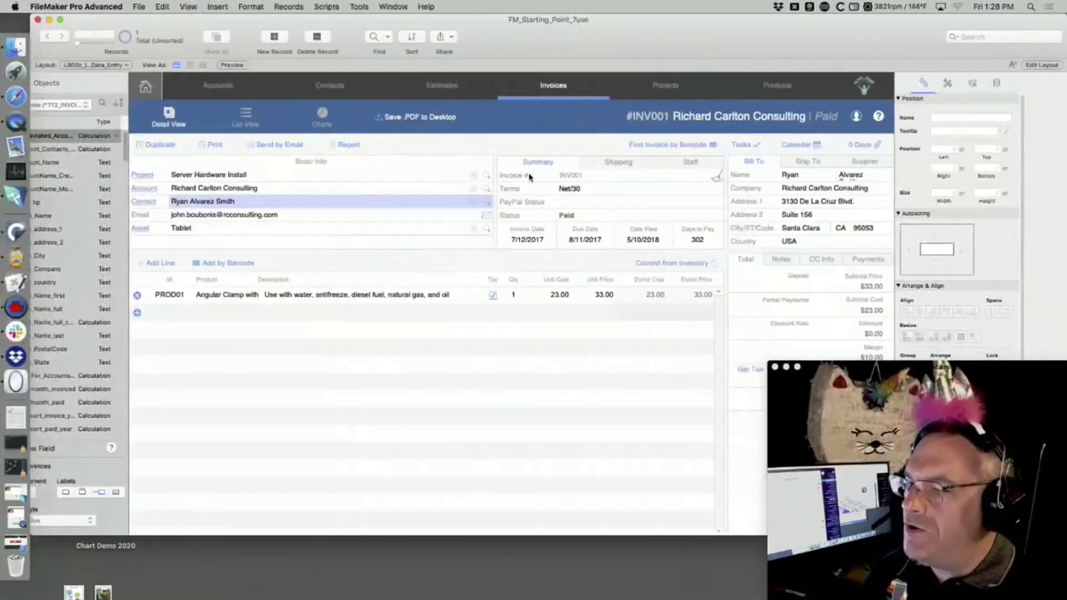
{"action": "left_click", "coordinate": [46, 86]}
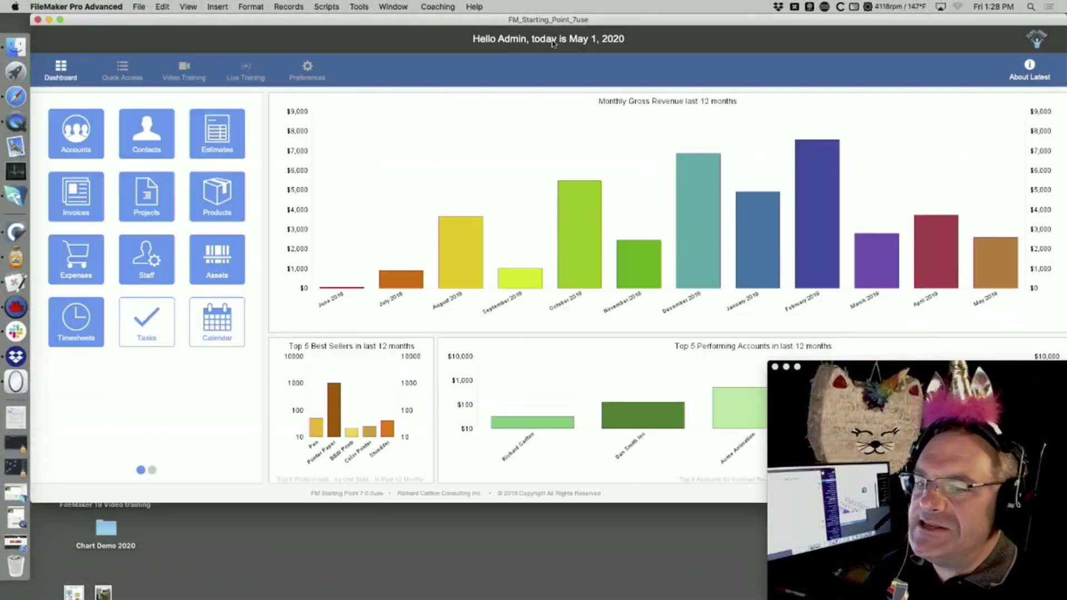
{"action": "left_click_drag", "start_coordinate": [756, 20], "coordinate": [377, 20]}
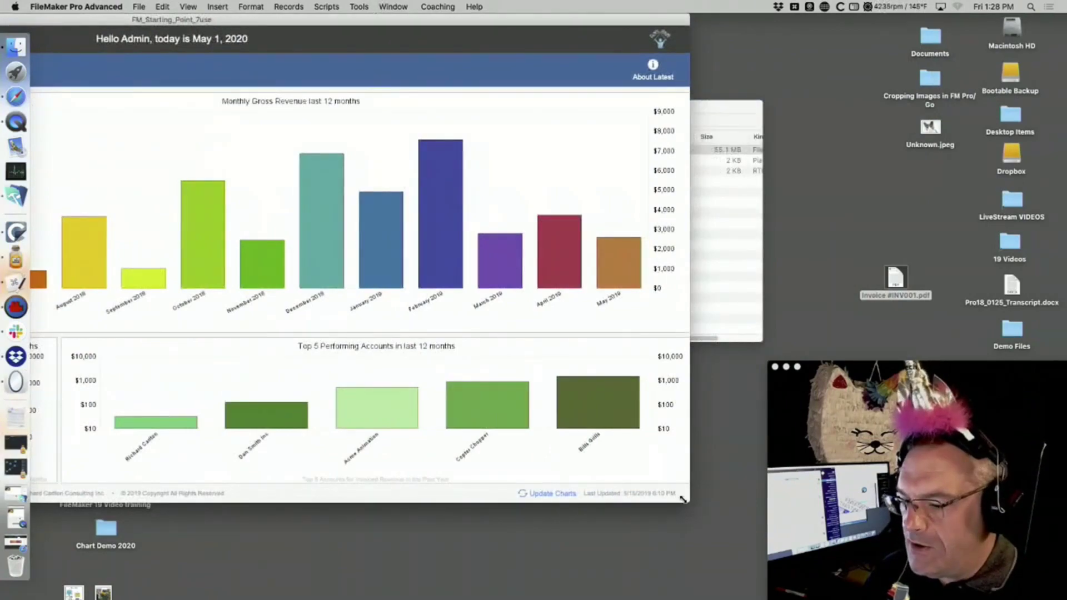
{"action": "left_click_drag", "start_coordinate": [688, 503], "coordinate": [426, 498]}
{"action": "double_click", "coordinate": [343, 21]}
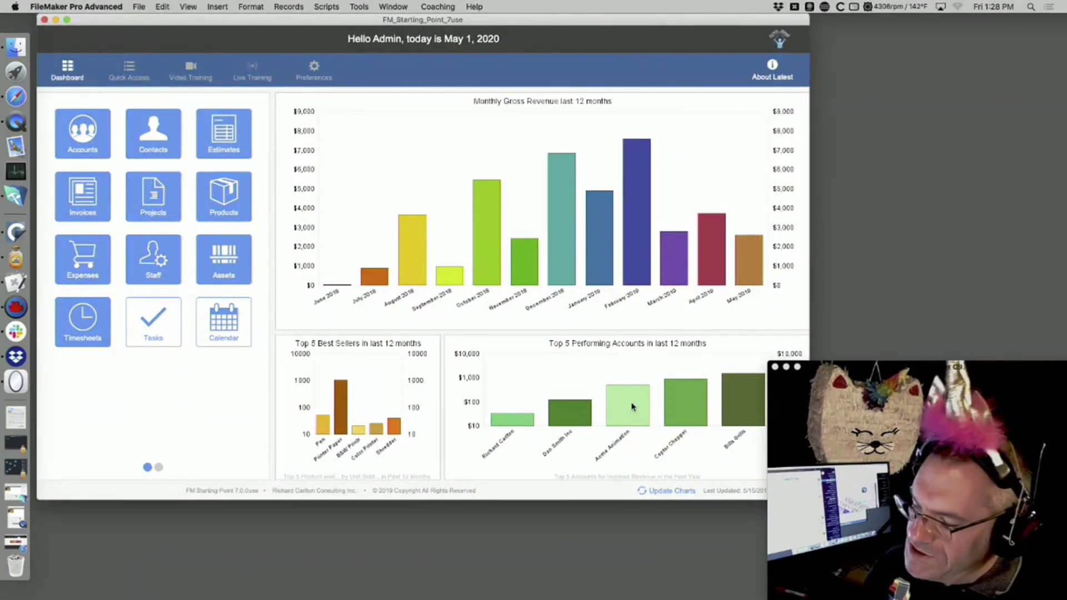
{"action": "left_click", "coordinate": [164, 136]}
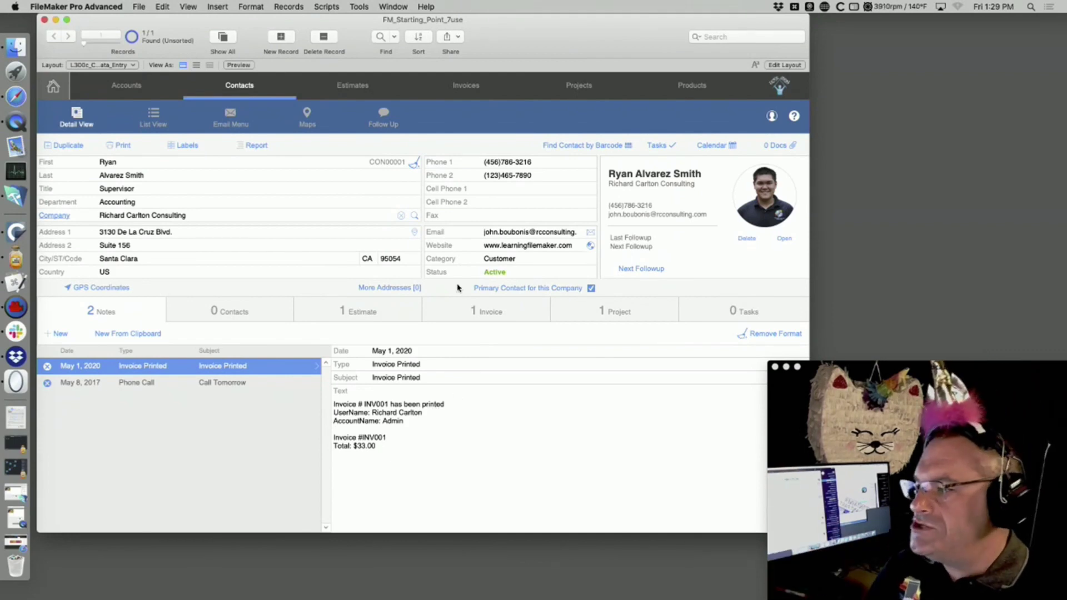
- Open File > Manage > Database and switch to its Relationships tab
{"action": "left_click", "coordinate": [127, 6]}
{"action": "mouse_move", "coordinate": [138, 6]}
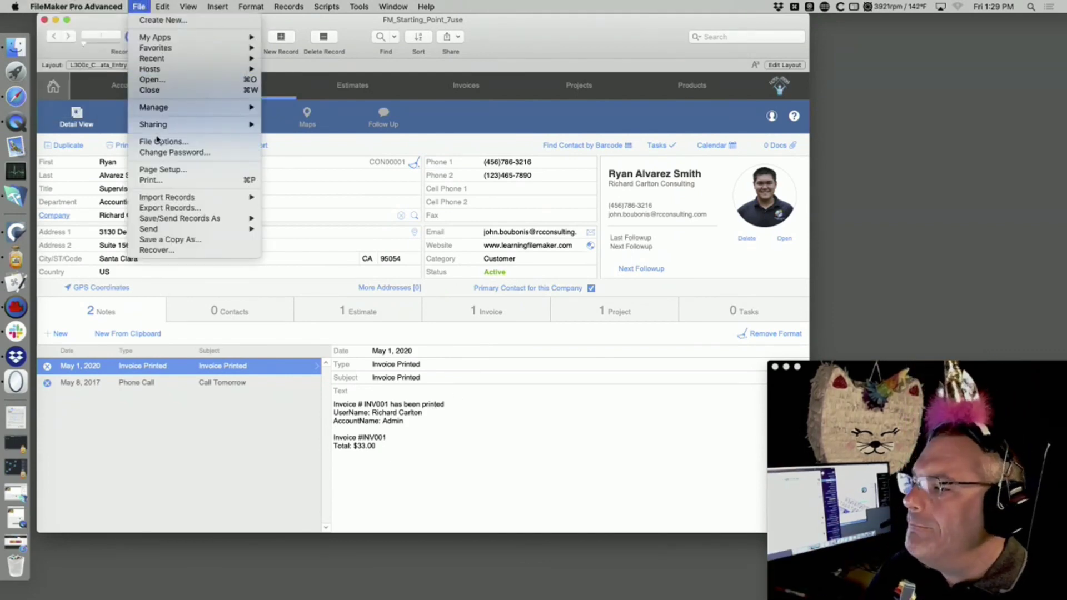
{"action": "mouse_move", "coordinate": [237, 108]}
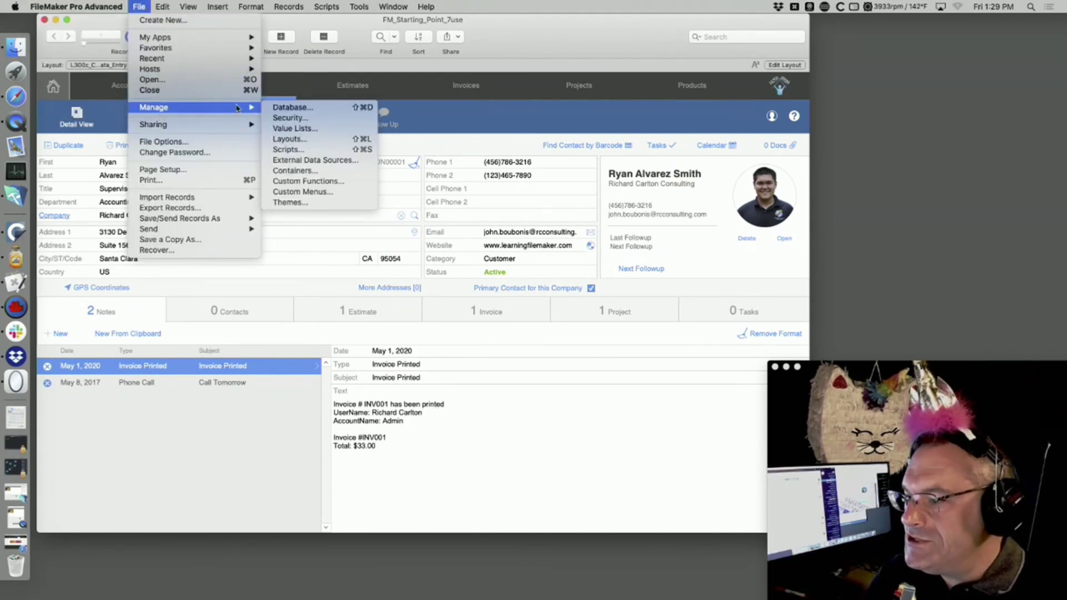
{"action": "left_click", "coordinate": [301, 111]}
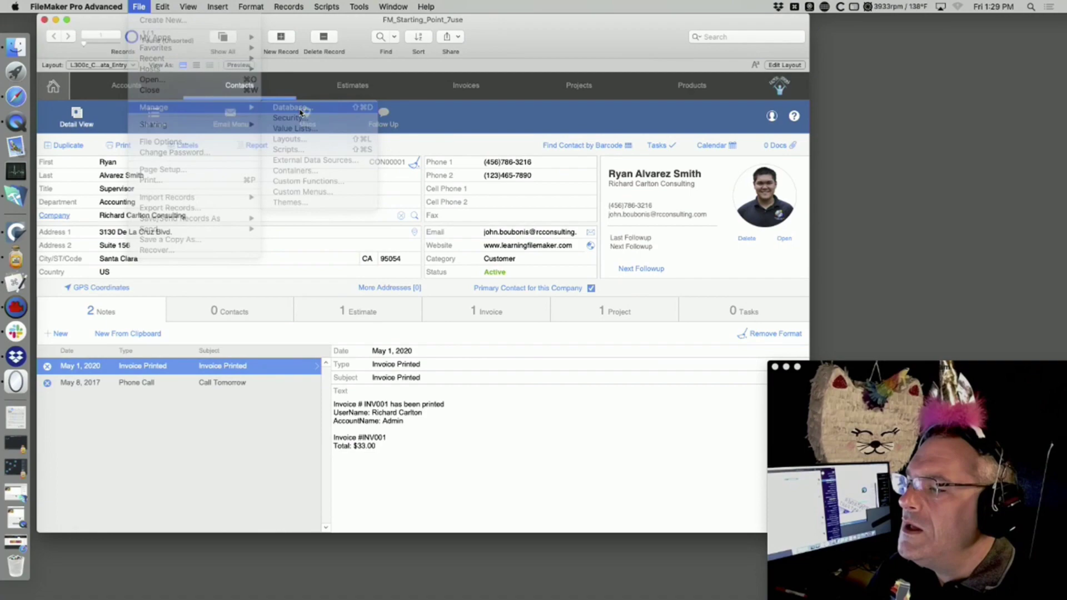
{"action": "left_click", "coordinate": [592, 41]}
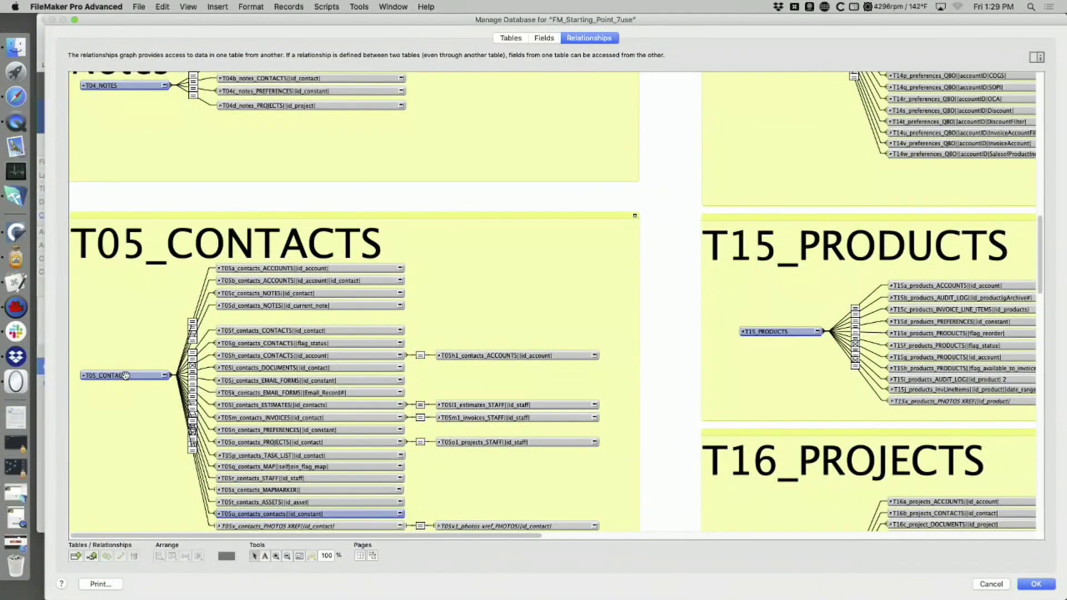
- Reposition the Manage Database dialog beside the Contacts layout and scroll to T05_CONTACTS
{"action": "left_click_drag", "start_coordinate": [309, 25], "coordinate": [504, 268]}
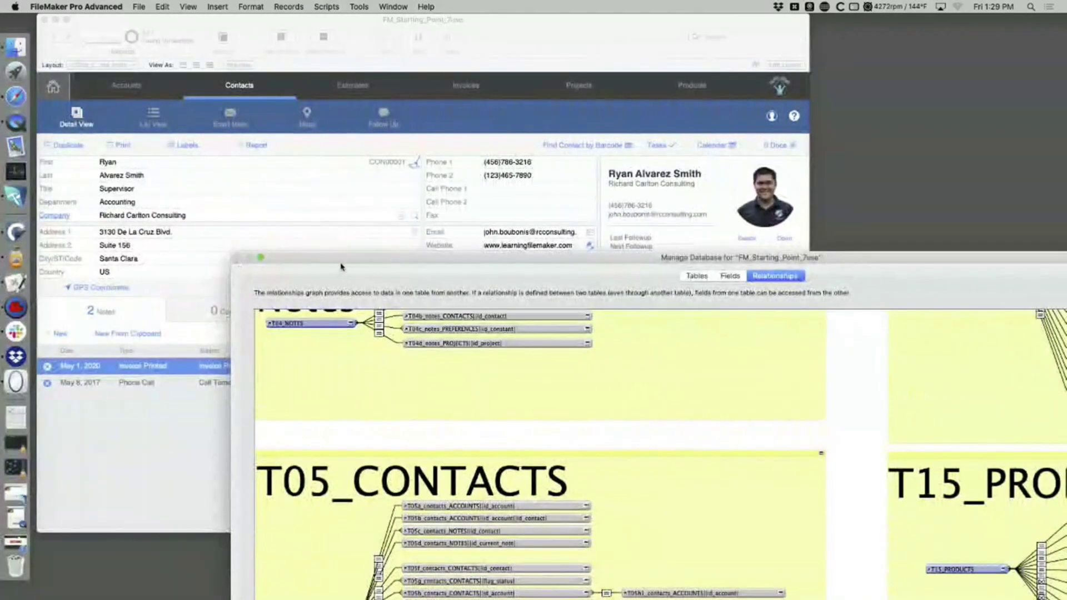
{"action": "left_click_drag", "start_coordinate": [342, 258], "coordinate": [345, 5]}
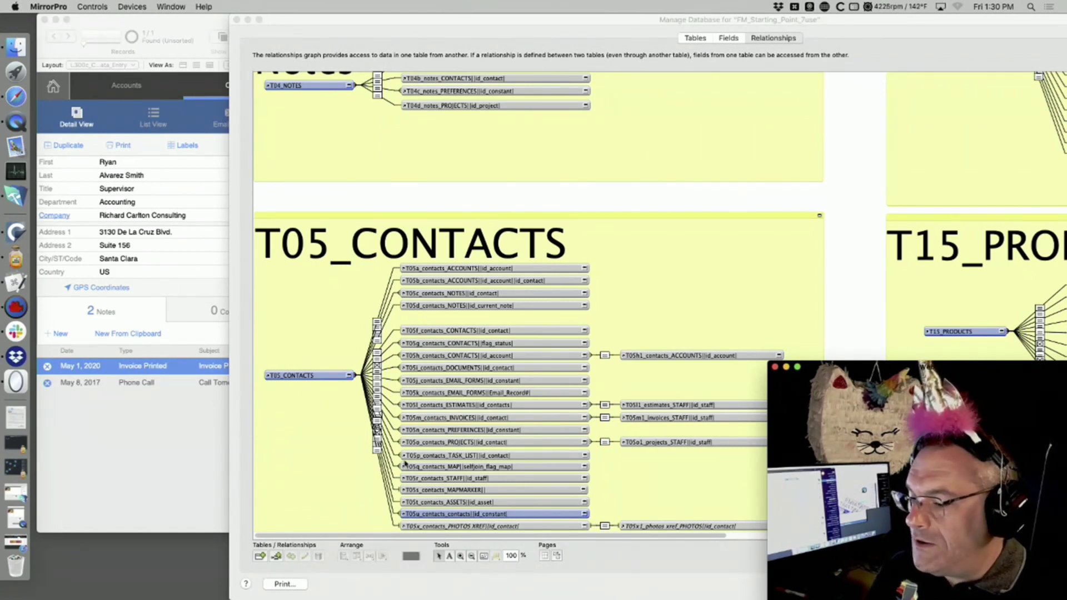
{"action": "scroll", "coordinate": [403, 444], "scroll_direction": "down", "scroll_amount": 3}
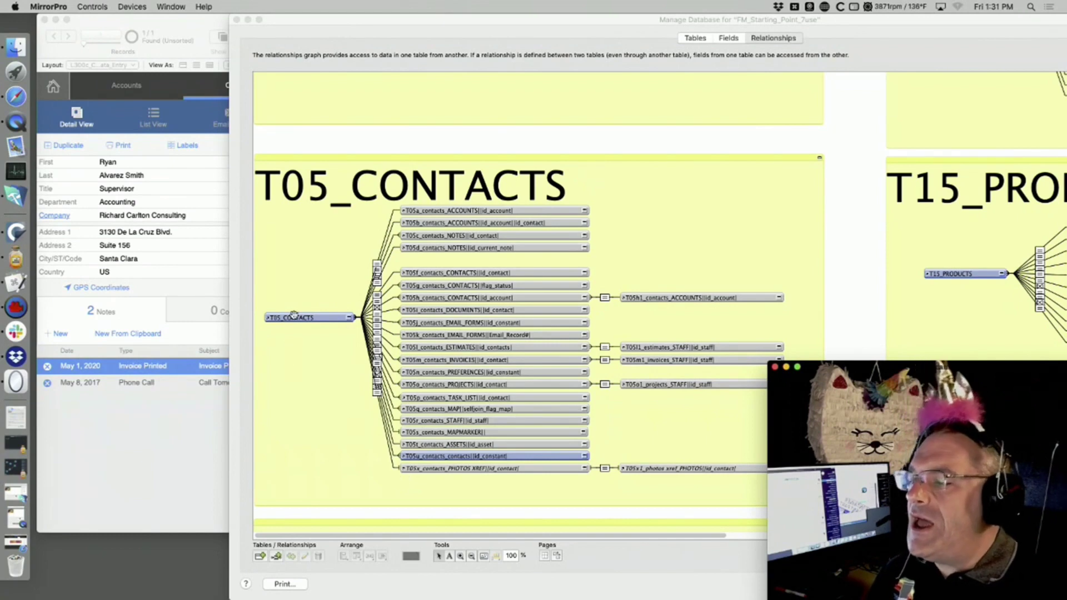
{"action": "left_click", "coordinate": [133, 275]}
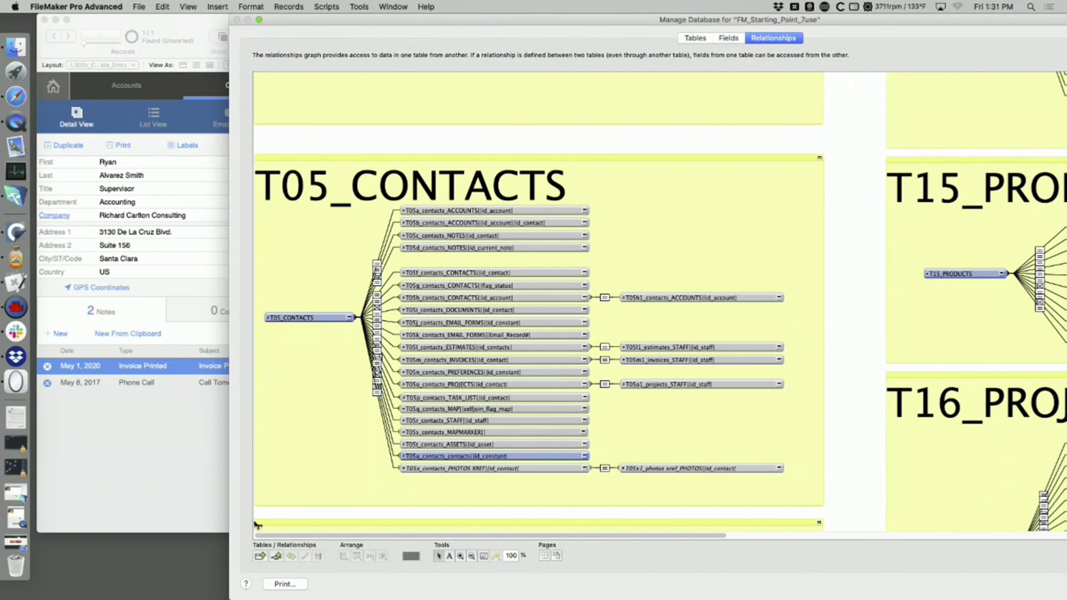
{"action": "key", "text": "super+Tab"}
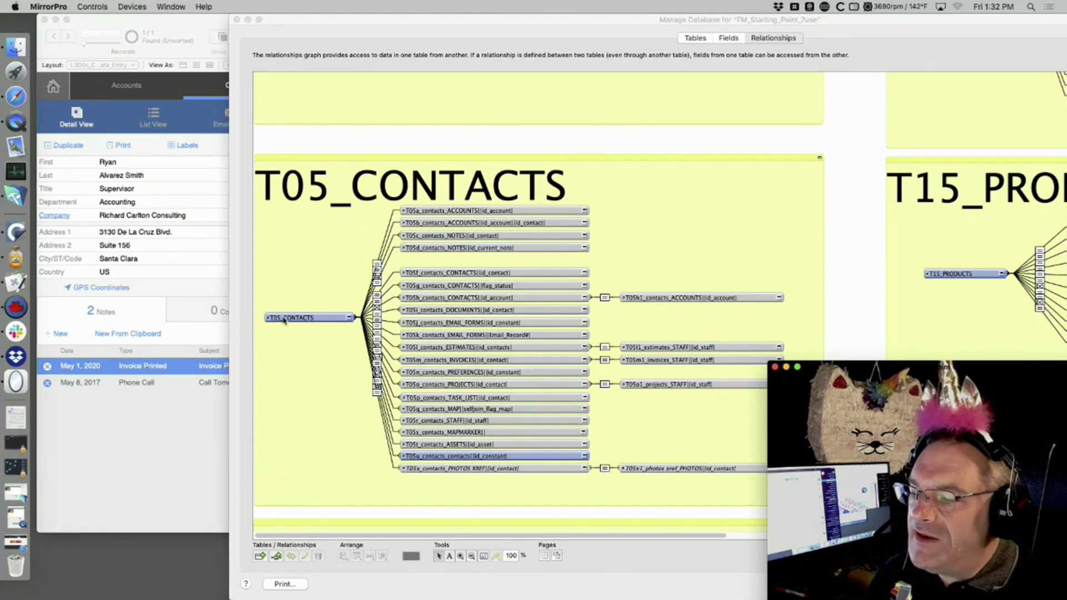
{"action": "left_click", "coordinate": [168, 306]}
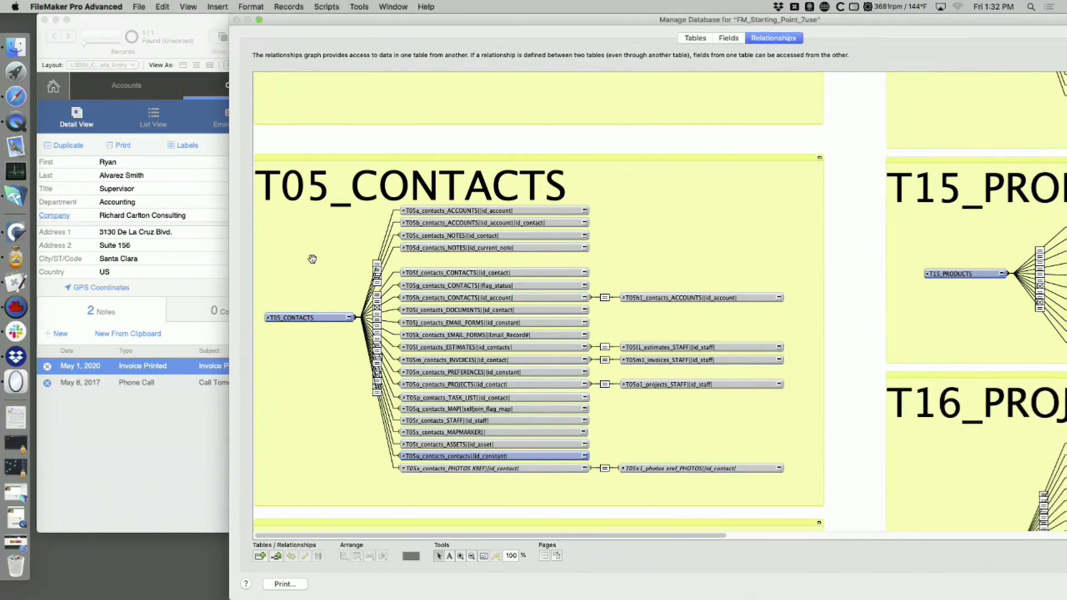
- Close Manage Database, preview adding a T05_CONTACTS field in Layout mode, cancel, and return to Browse
{"action": "key", "text": "Escape"}
{"action": "key", "text": "super+l"}
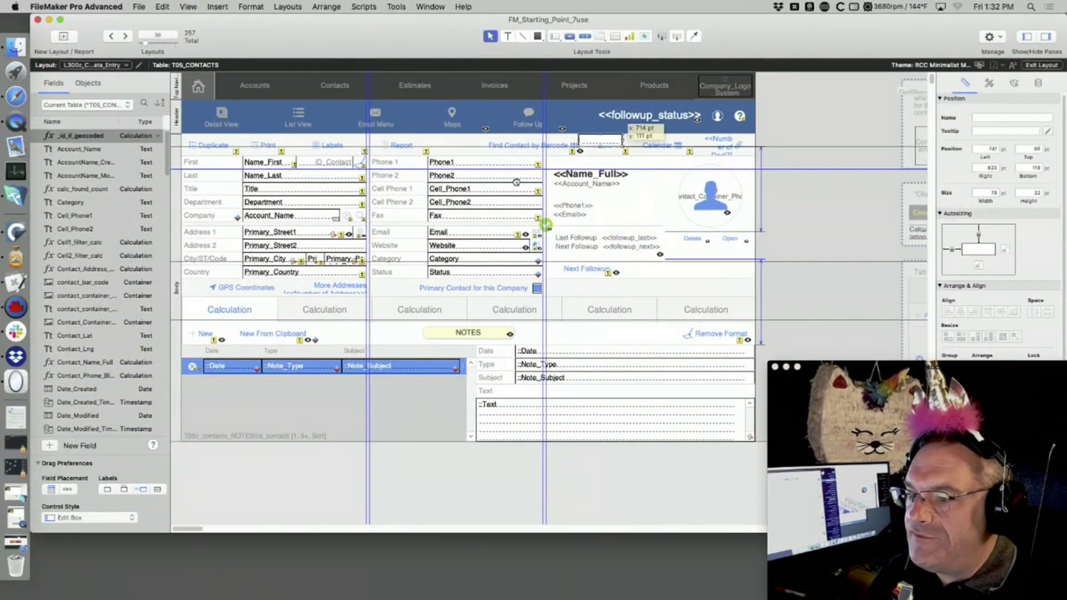
{"action": "left_click_drag", "start_coordinate": [77, 136], "coordinate": [693, 251]}
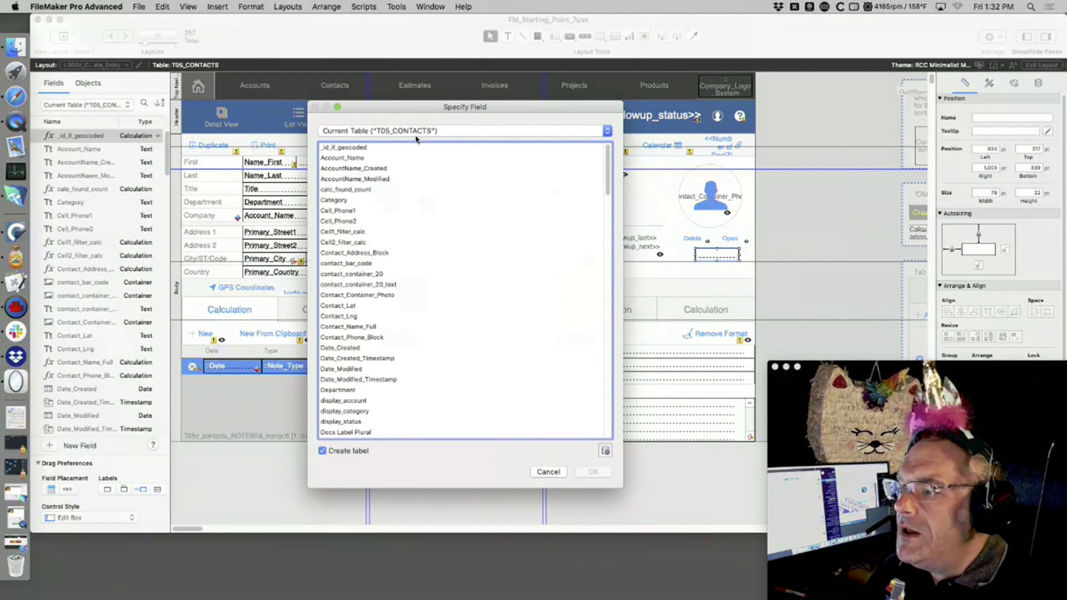
{"action": "left_click", "coordinate": [416, 132]}
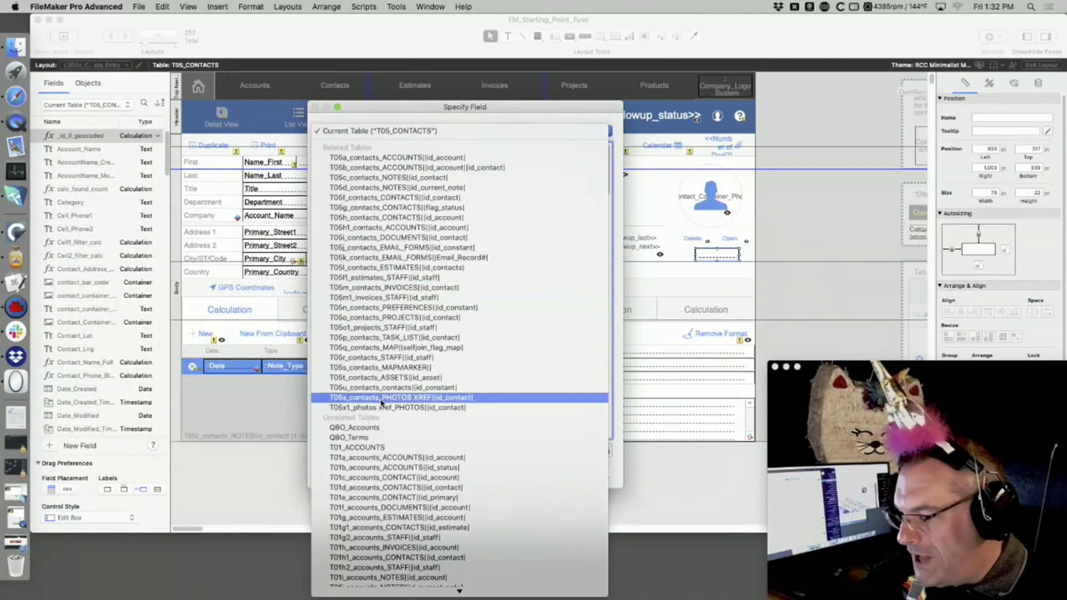
{"action": "left_click", "coordinate": [673, 300]}
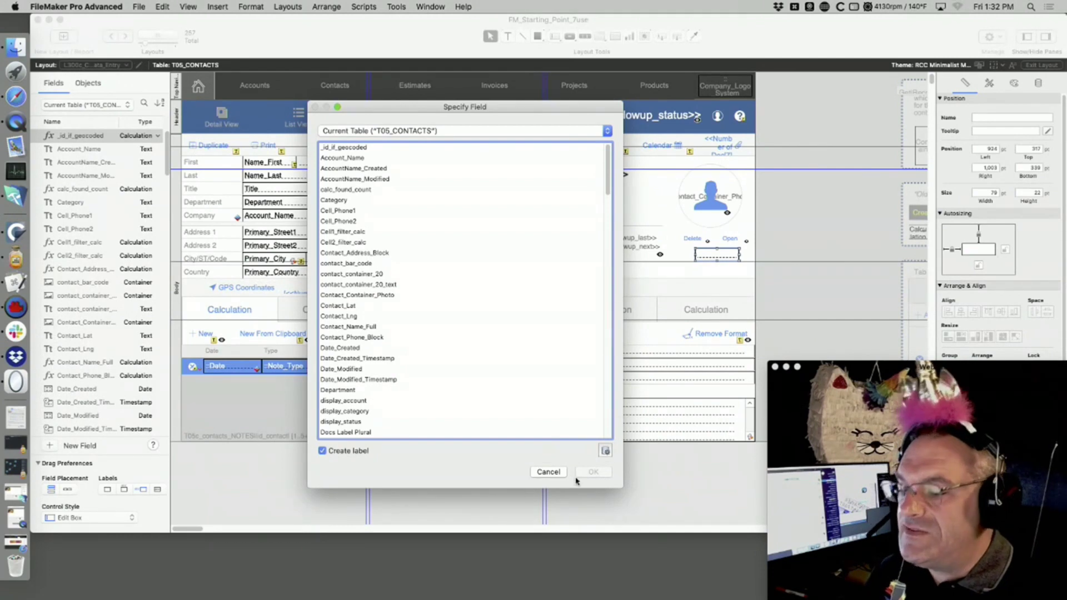
{"action": "left_click", "coordinate": [548, 472]}
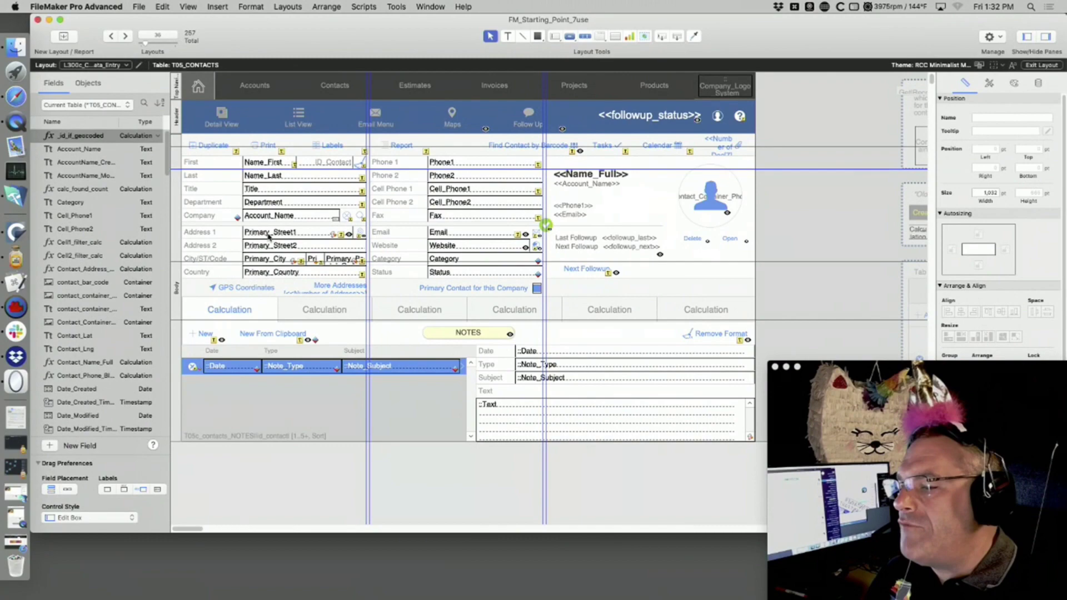
{"action": "key", "text": "super+b"}
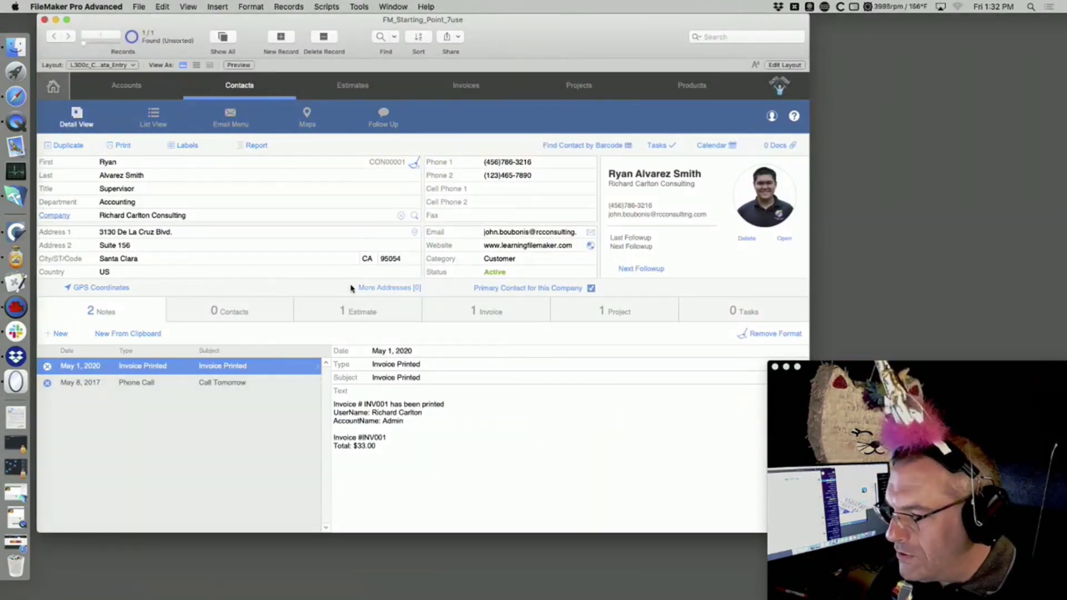
- Show the contact's Home and Secondary Address popover via More Addresses
{"action": "left_click", "coordinate": [361, 288]}
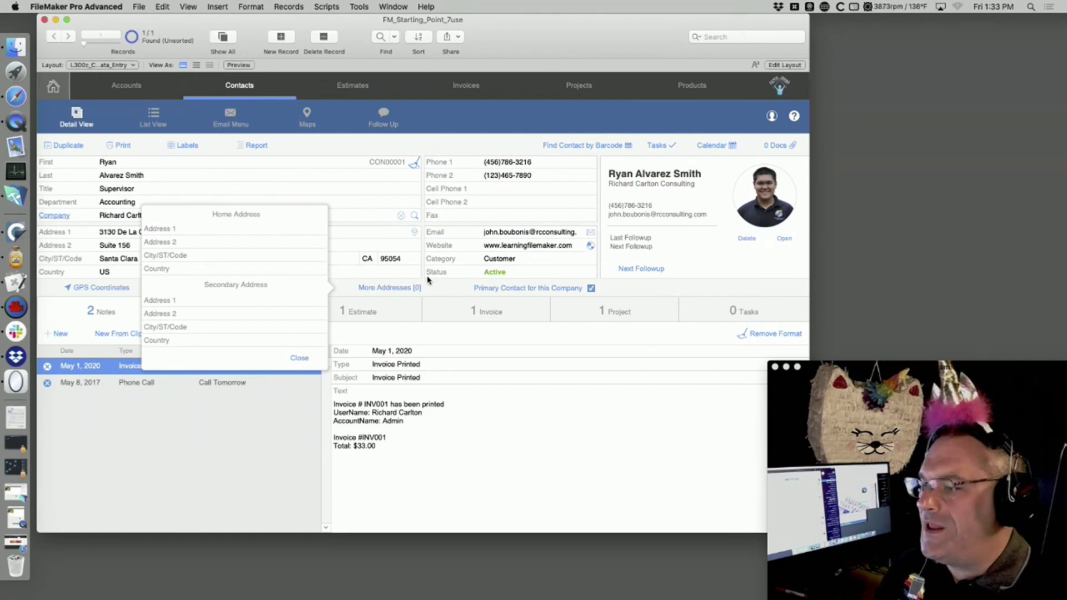
- Reopen Manage Database on the Relationships graph with Cmd+Shift+D
{"action": "key", "text": "super+shift+d"}
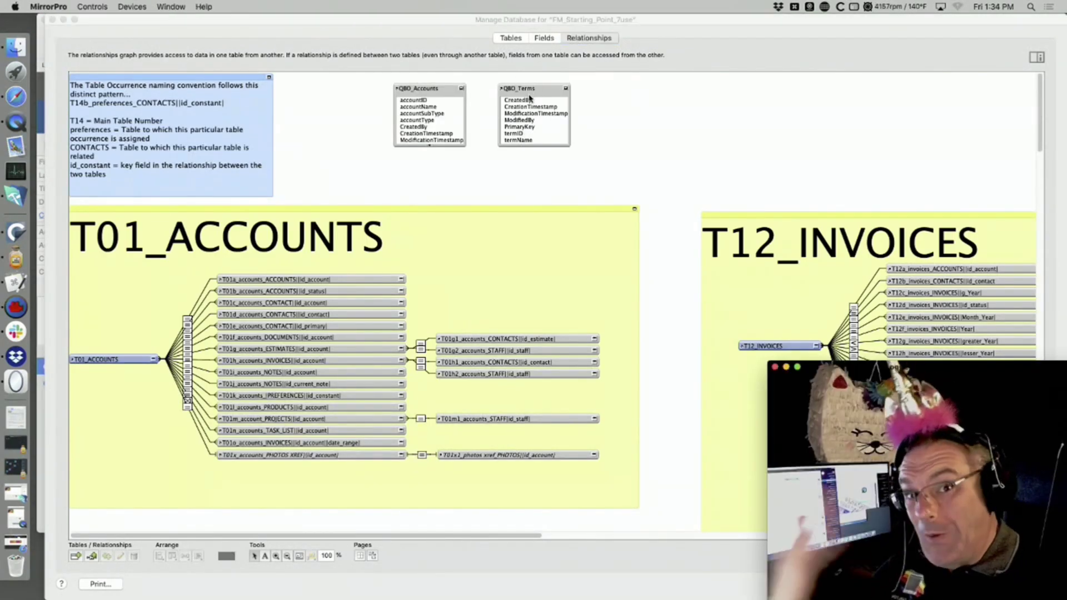
- Switch Manage Database to the Tables tab listing all 30 tables
{"action": "left_click", "coordinate": [510, 39]}
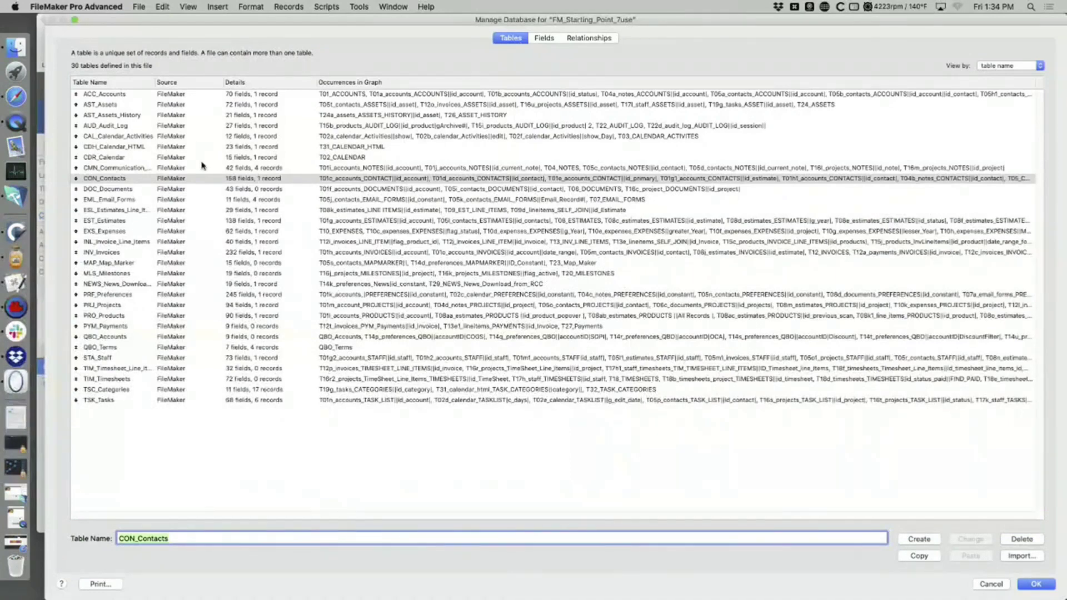